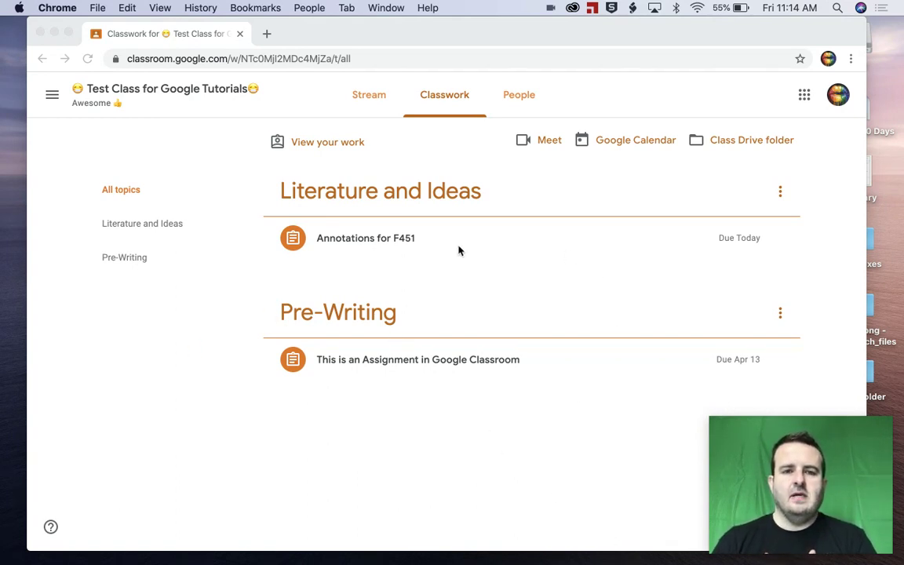
Open the side navigation drawer from the test class's Classwork page.
{"action": "left_click", "coordinate": [52, 95]}
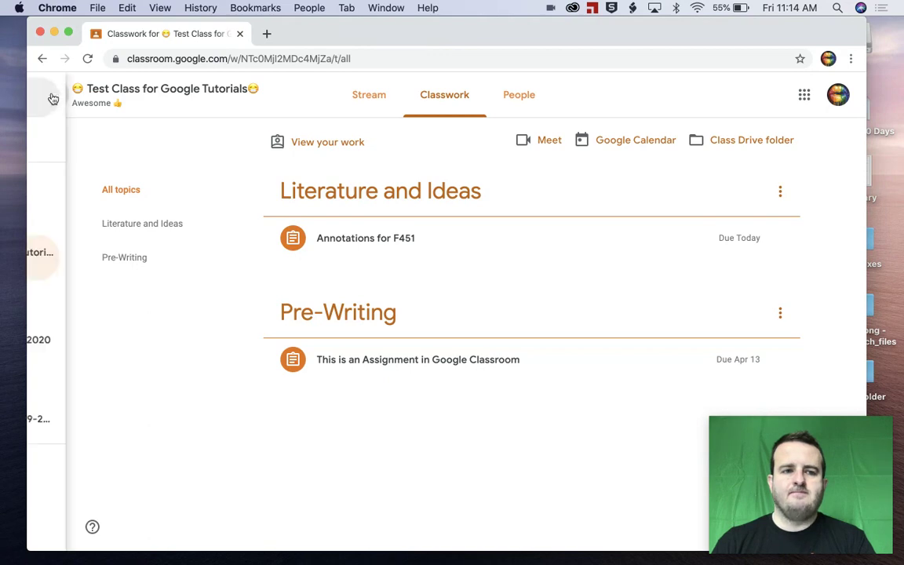
Go through Classes into Test Class for Google Tutorials and show its Classwork assignments.
{"action": "left_click", "coordinate": [97, 98]}
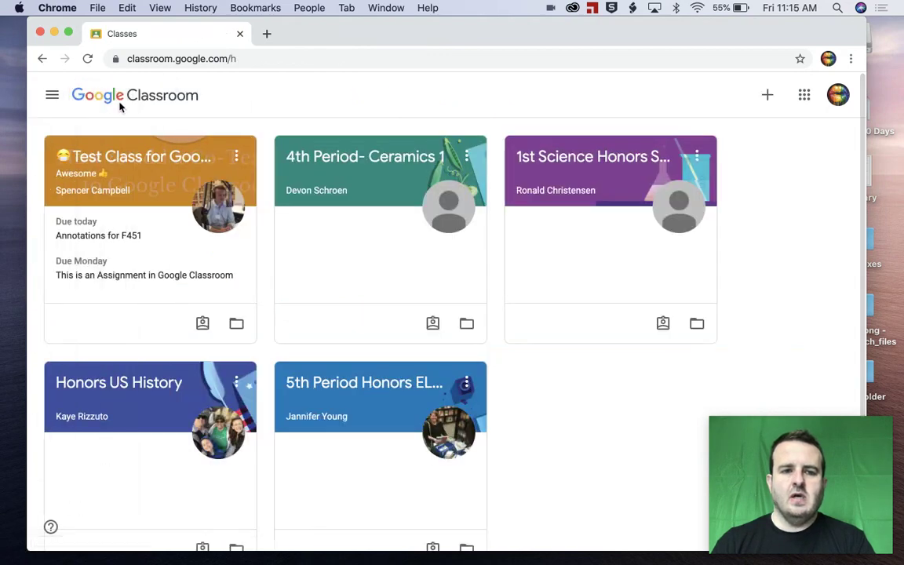
{"action": "left_click", "coordinate": [148, 250]}
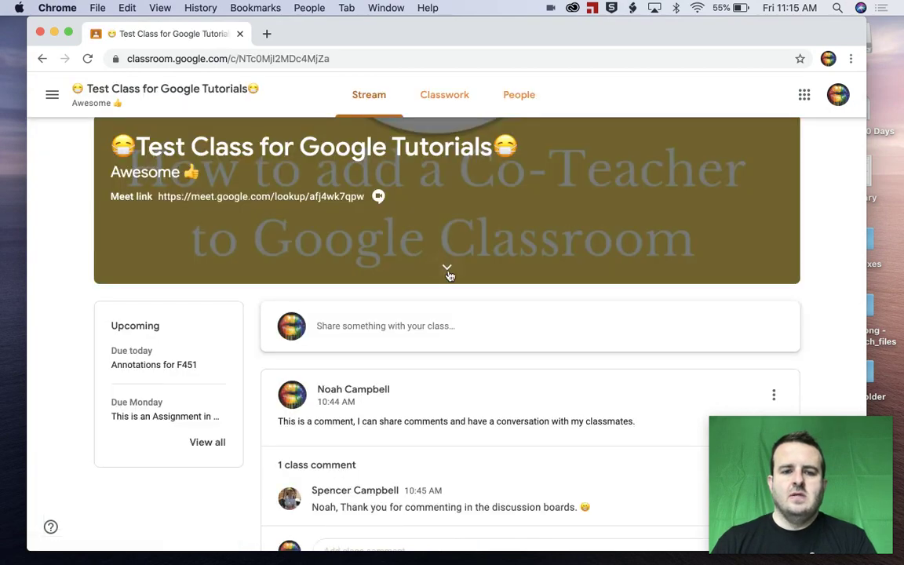
{"action": "scroll", "coordinate": [449, 275], "scroll_direction": "down", "scroll_amount": 5}
{"action": "scroll", "coordinate": [449, 275], "scroll_direction": "up", "scroll_amount": 3}
{"action": "scroll", "coordinate": [449, 275], "scroll_direction": "down", "scroll_amount": 4}
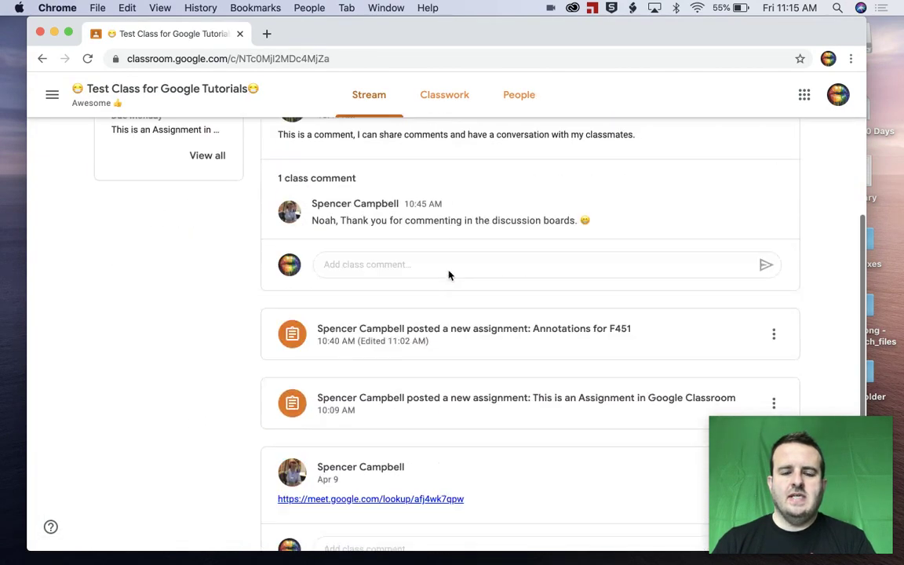
{"action": "scroll", "coordinate": [449, 274], "scroll_direction": "up", "scroll_amount": 5}
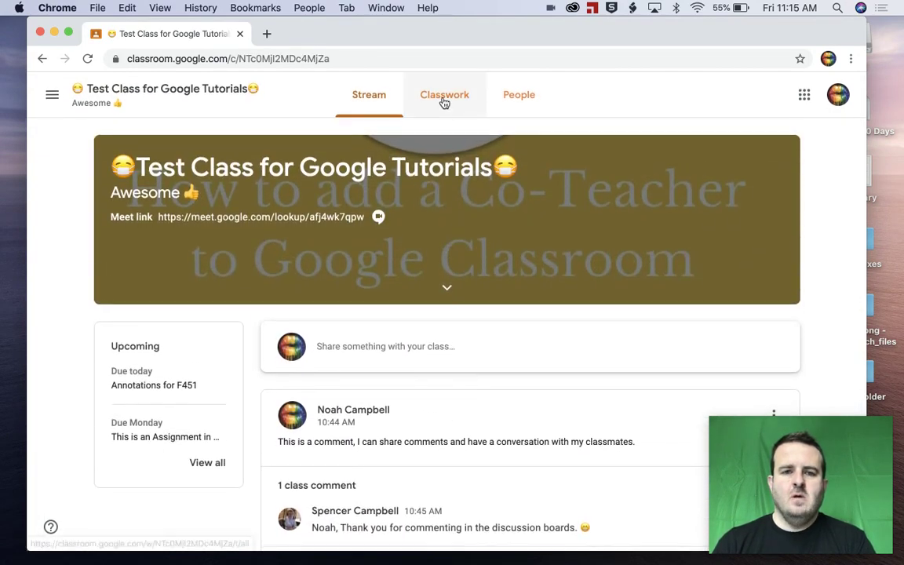
{"action": "left_click", "coordinate": [444, 100]}
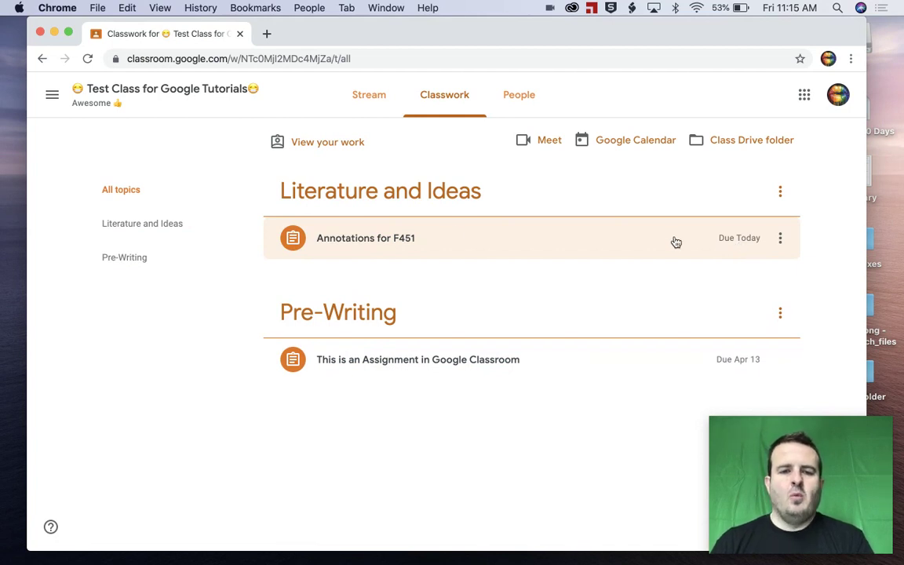
Expand Annotations for F451 and open its attached F-451 annotations Google Doc.
{"action": "left_click", "coordinate": [384, 243]}
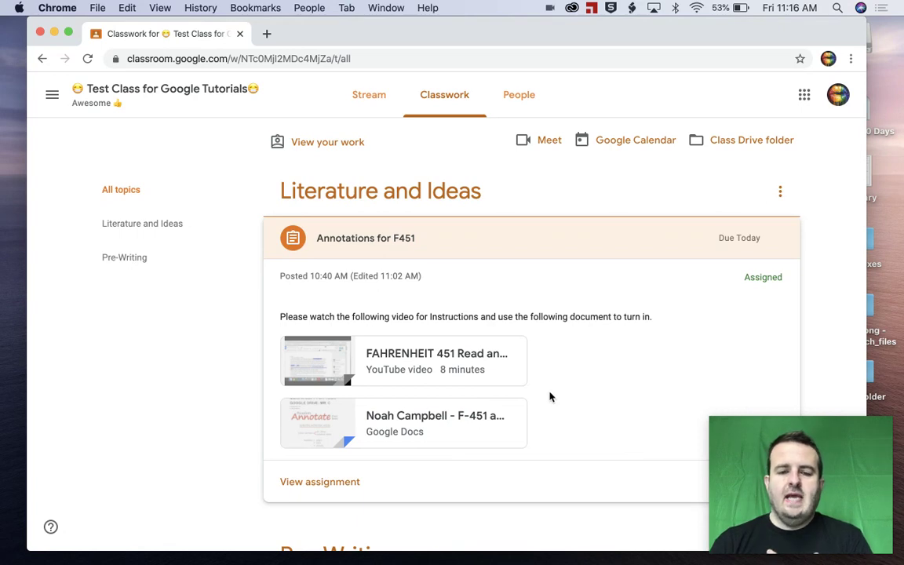
{"action": "left_click", "coordinate": [478, 415]}
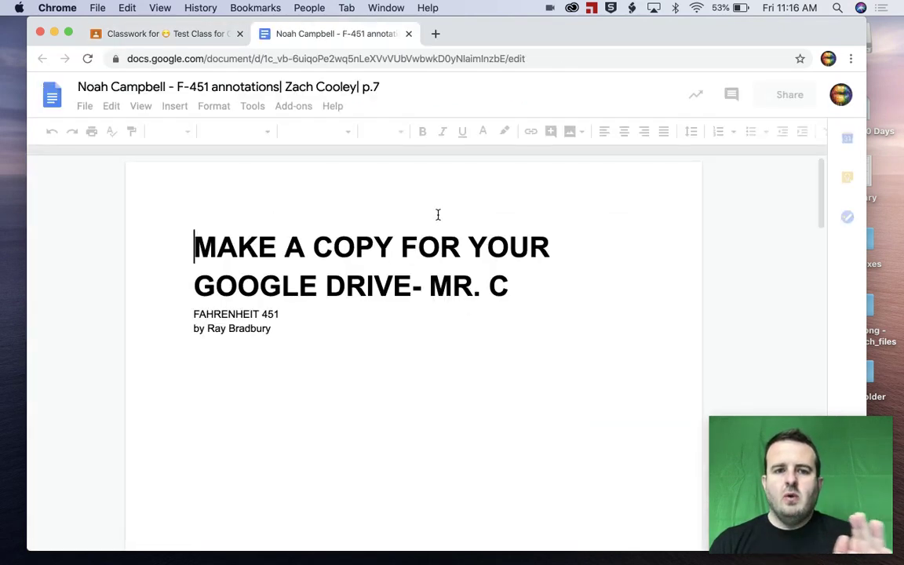
Delete the trailing name and page number from the annotations document's title.
{"action": "left_click", "coordinate": [380, 90]}
{"action": "key", "text": "BackSpace"}
{"action": "key", "text": "BackSpace"}
{"action": "key", "text": "BackSpace"}
{"action": "key", "text": "BackSpace"}
{"action": "key", "text": "BackSpace"}
{"action": "key", "text": "BackSpace"}
{"action": "key", "text": "BackSpace"}
{"action": "key", "text": "BackSpace"}
{"action": "key", "text": "BackSpace"}
{"action": "key", "text": "BackSpace"}
{"action": "key", "text": "BackSpace"}
{"action": "key", "text": "BackSpace"}
{"action": "key", "text": "BackSpace"}
{"action": "key", "text": "BackSpace"}
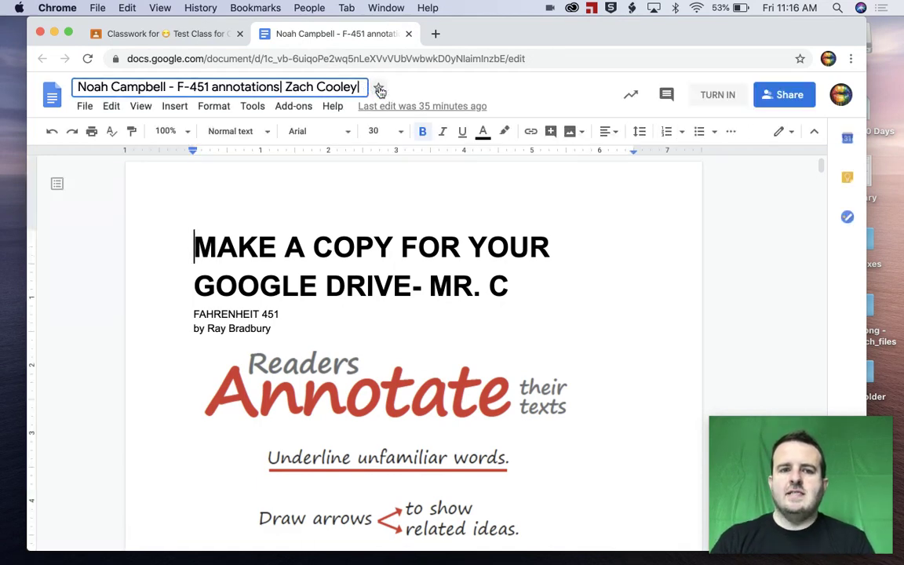
{"action": "key", "text": "BackSpace"}
{"action": "key", "text": "BackSpace"}
{"action": "key", "text": "BackSpace"}
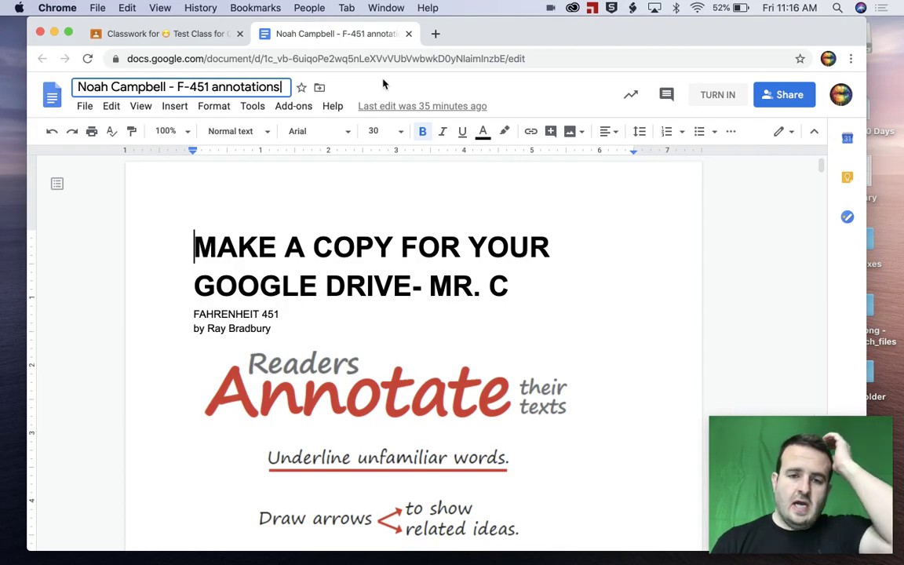
Review the document and turn it in to the Annotations for F451 assignment.
{"action": "scroll", "coordinate": [484, 345], "scroll_direction": "down", "scroll_amount": 7}
{"action": "scroll", "coordinate": [486, 345], "scroll_direction": "down", "scroll_amount": 20}
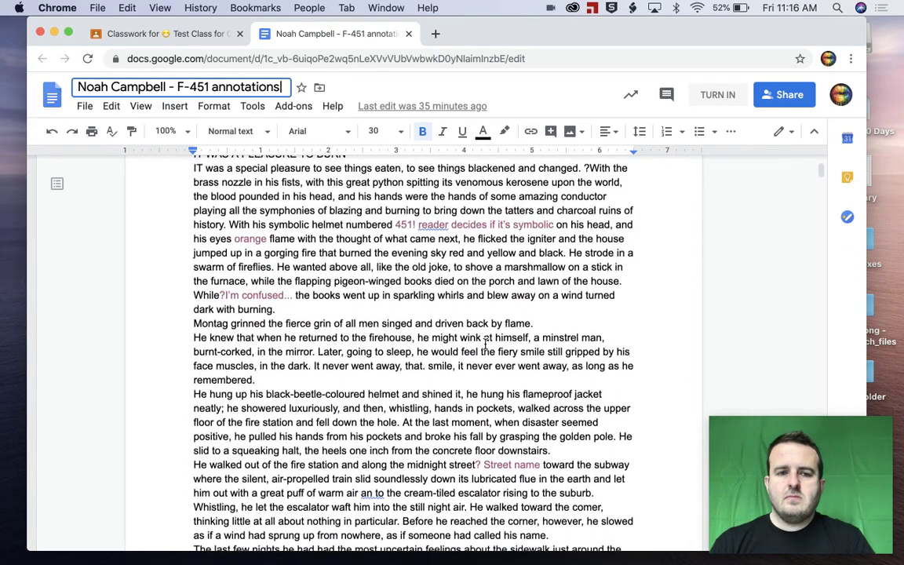
{"action": "scroll", "coordinate": [485, 344], "scroll_direction": "up", "scroll_amount": 5}
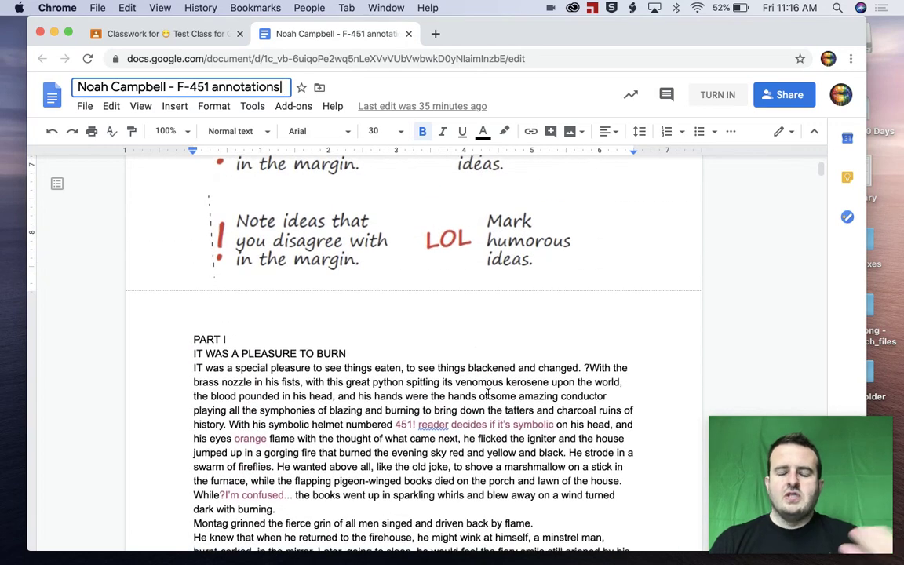
{"action": "scroll", "coordinate": [488, 394], "scroll_direction": "down", "scroll_amount": 4}
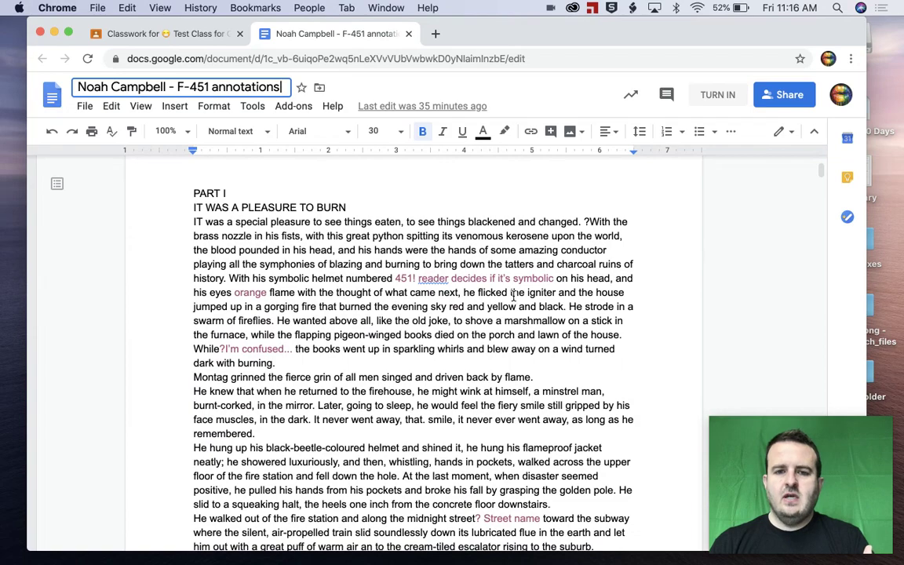
{"action": "scroll", "coordinate": [514, 297], "scroll_direction": "up", "scroll_amount": 6}
{"action": "scroll", "coordinate": [514, 297], "scroll_direction": "up", "scroll_amount": 9}
{"action": "scroll", "coordinate": [537, 484], "scroll_direction": "down", "scroll_amount": 8}
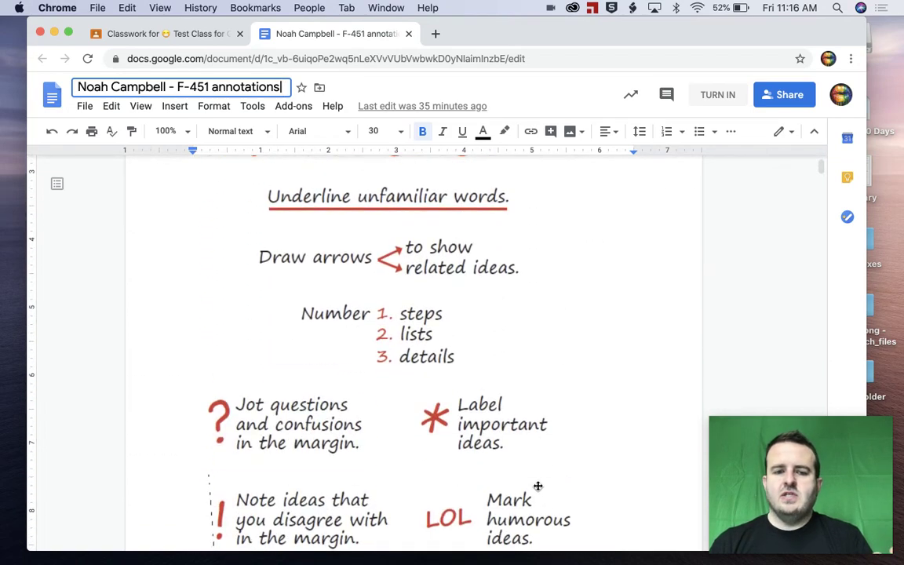
{"action": "scroll", "coordinate": [537, 484], "scroll_direction": "down", "scroll_amount": 12}
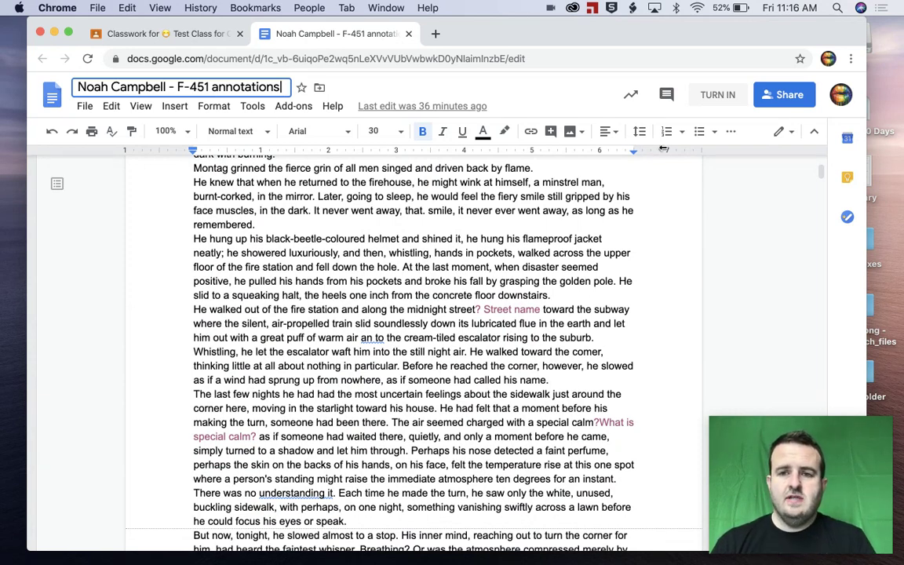
{"action": "left_click", "coordinate": [719, 99]}
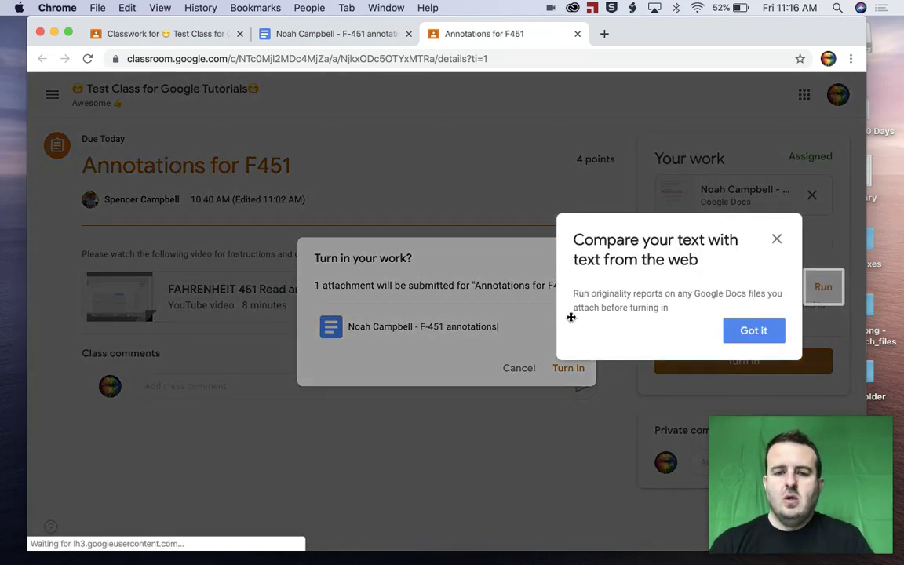
Confirm turning in Annotations for F451, draft the comment 'This was a fun assignment.', and return to Classwork.
{"action": "left_click", "coordinate": [755, 333]}
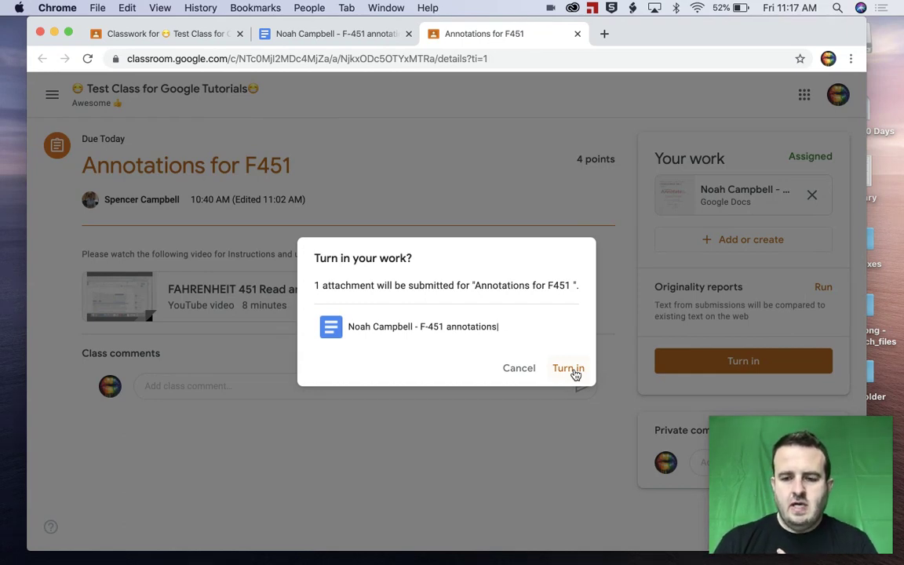
{"action": "left_click", "coordinate": [574, 375]}
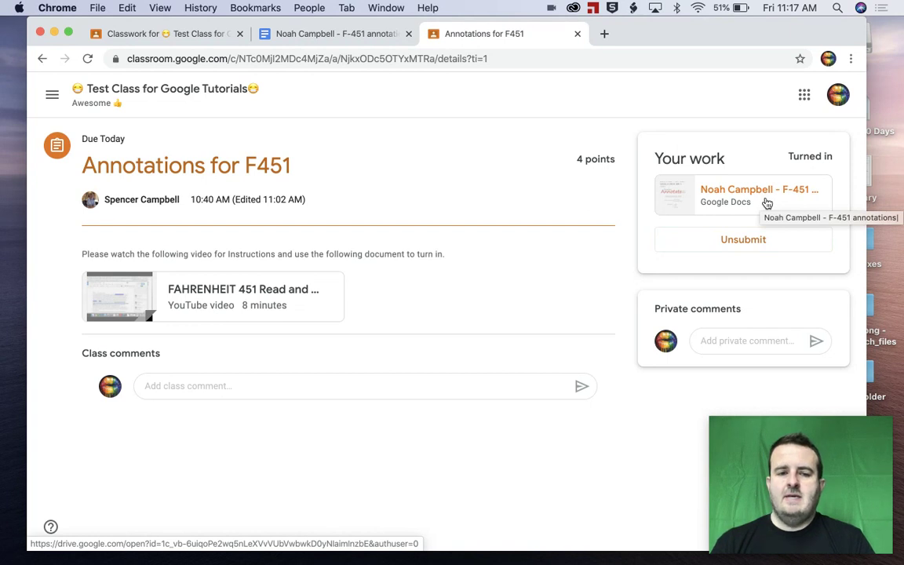
{"action": "left_click", "coordinate": [204, 385]}
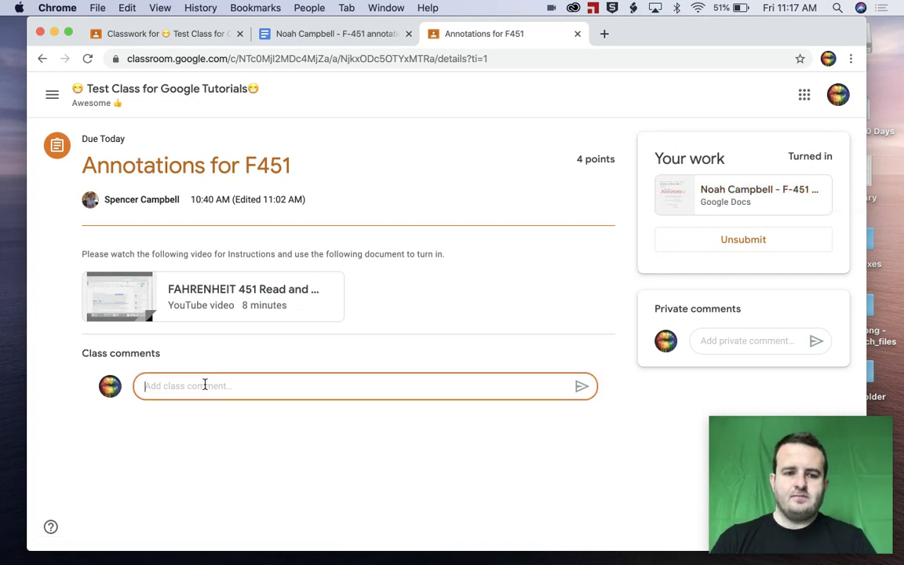
{"action": "type", "text": "Ths"}
{"action": "key", "text": "BackSpace"}
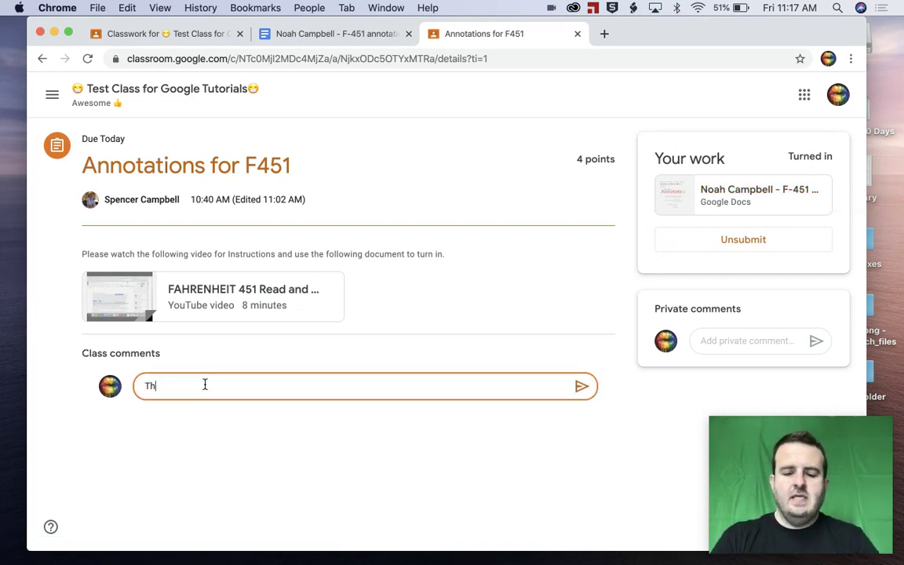
{"action": "type", "text": "is was a fun"}
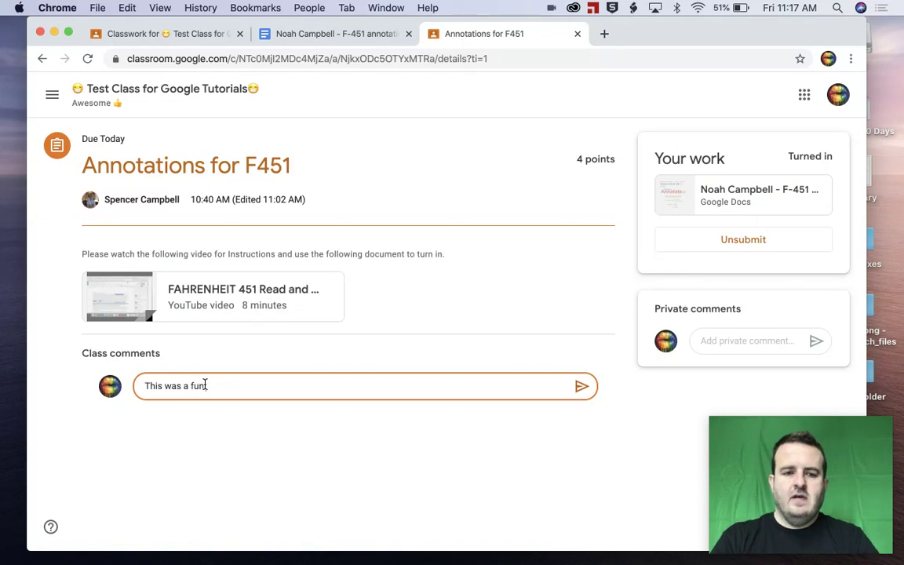
{"action": "type", "text": " assignments."}
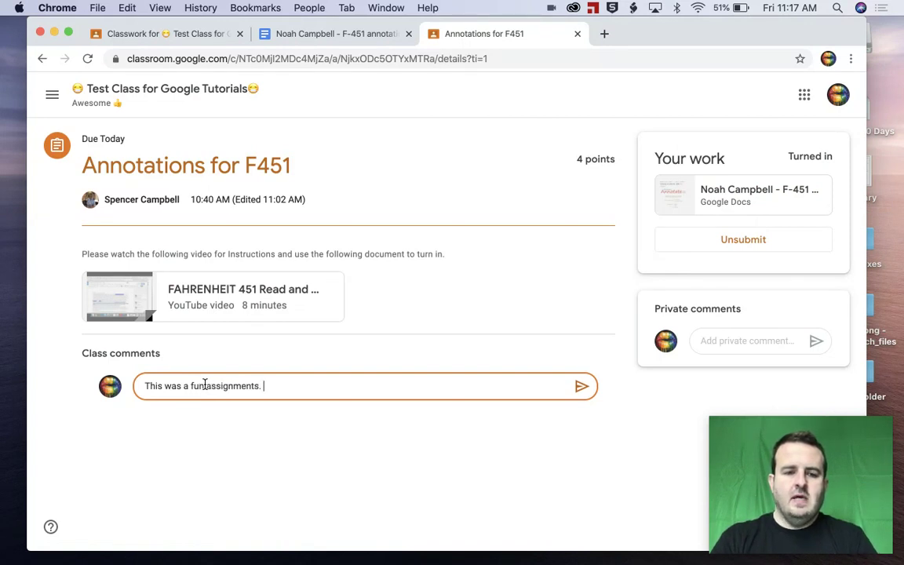
{"action": "key", "text": "BackSpace"}
{"action": "key", "text": "BackSpace"}
{"action": "key", "text": "BackSpace"}
{"action": "type", "text": "."}
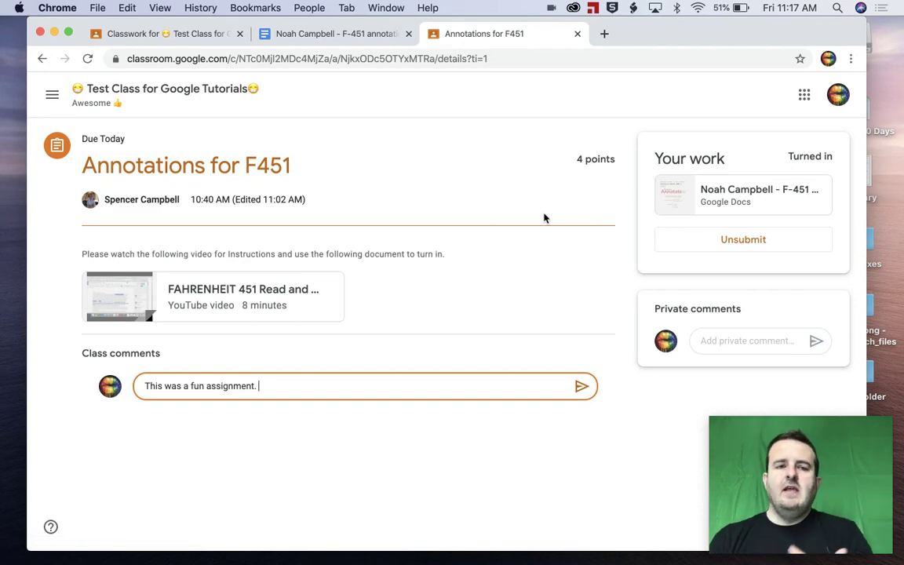
{"action": "left_click", "coordinate": [198, 34]}
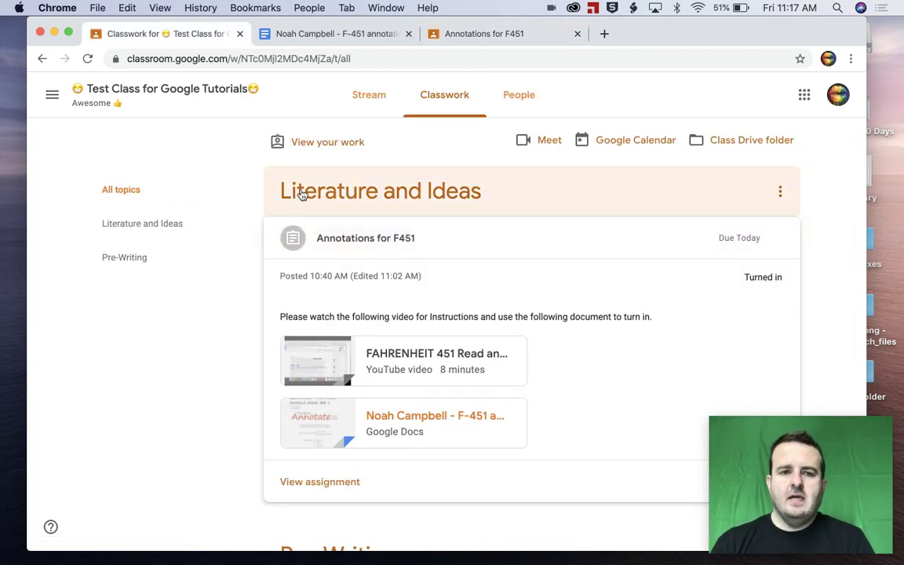
From View your work, open the details of 'This is an Assignment in Google Classroom'.
{"action": "left_click", "coordinate": [455, 108]}
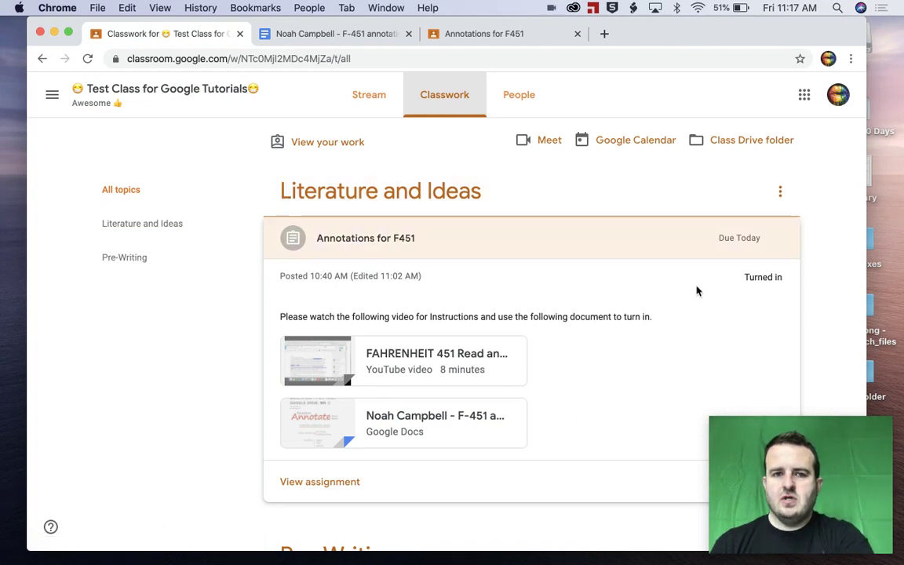
{"action": "left_click", "coordinate": [350, 146]}
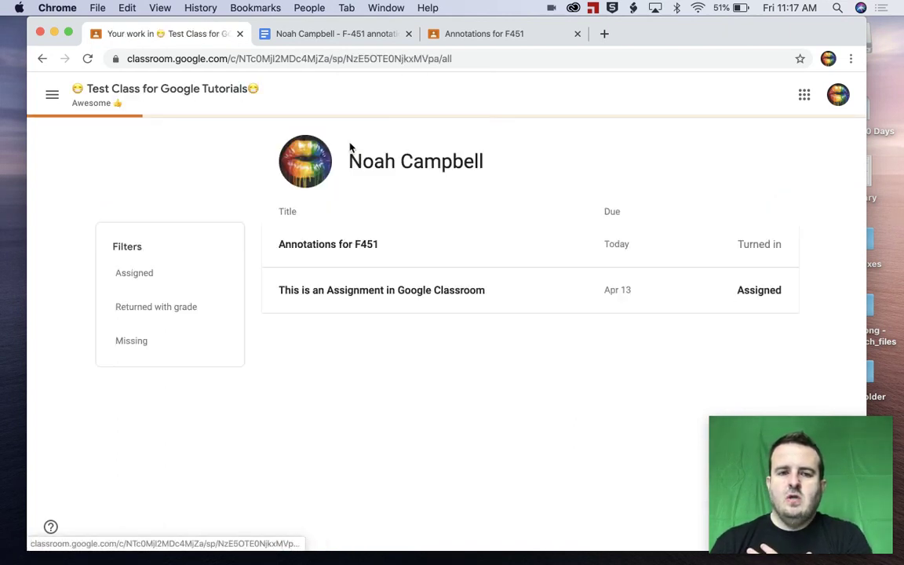
{"action": "left_click", "coordinate": [383, 292]}
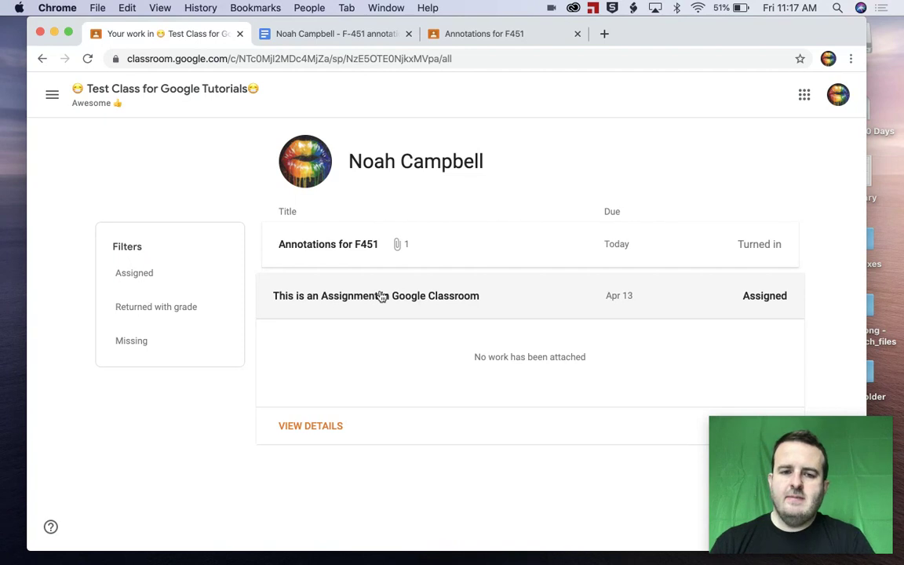
{"action": "left_click", "coordinate": [331, 426]}
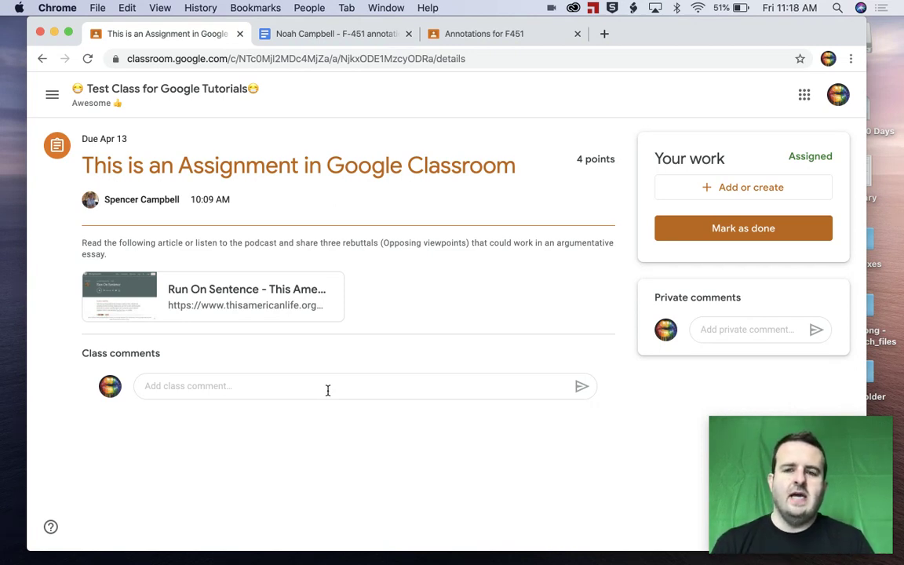
{"action": "left_click", "coordinate": [328, 390]}
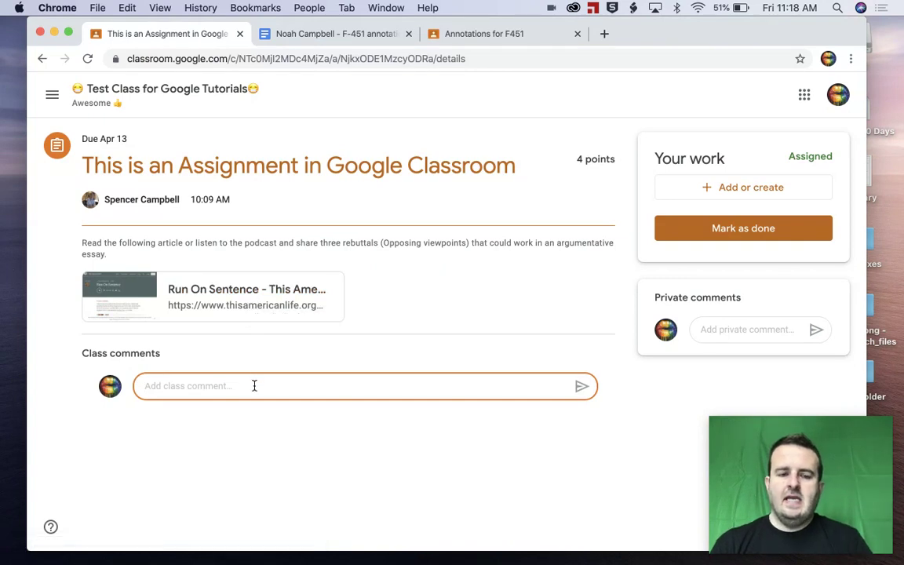
Post the class comment 'This is a comment' on the assignment.
{"action": "type", "text": "Tel"}
{"action": "key", "text": "BackSpace"}
{"action": "key", "text": "BackSpace"}
{"action": "key", "text": "BackSpace"}
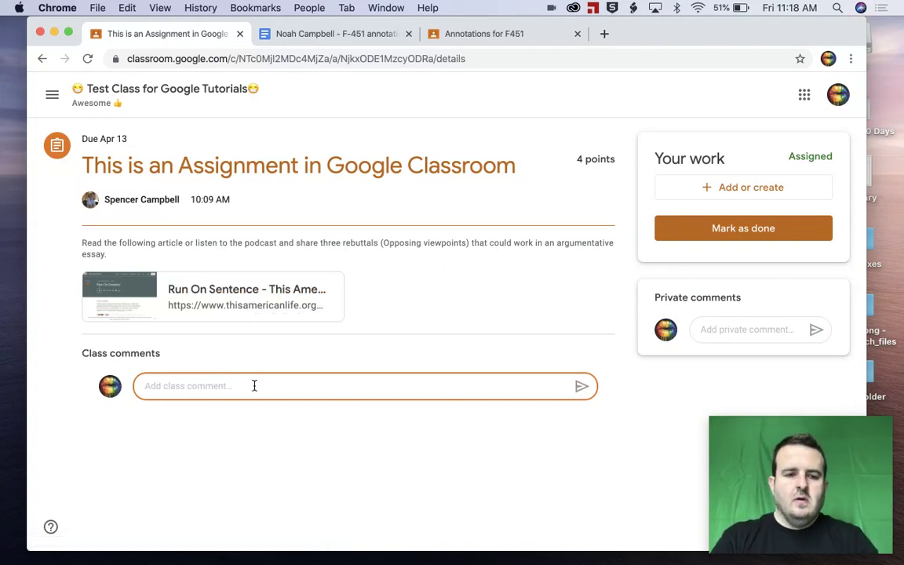
{"action": "type", "text": "This is a comment"}
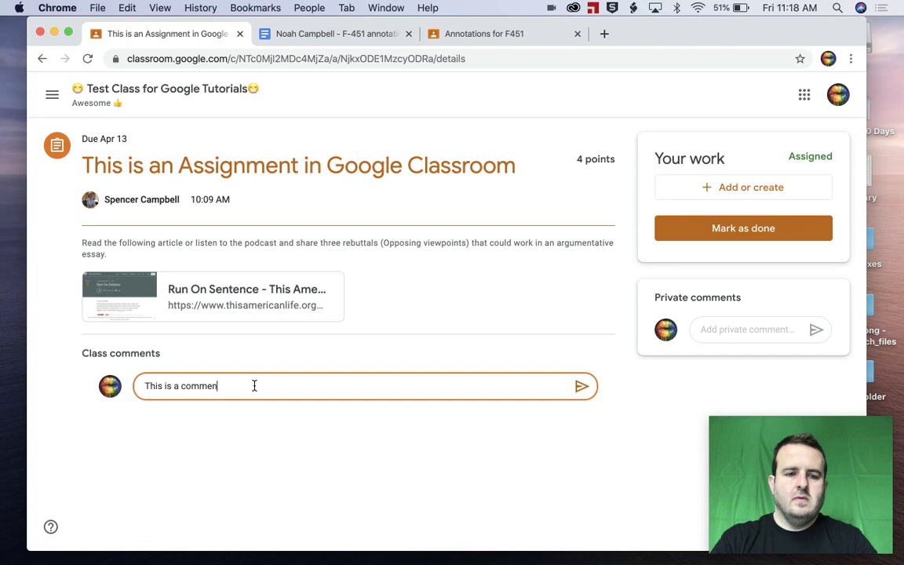
{"action": "key", "text": "Return"}
{"action": "left_click", "coordinate": [581, 398]}
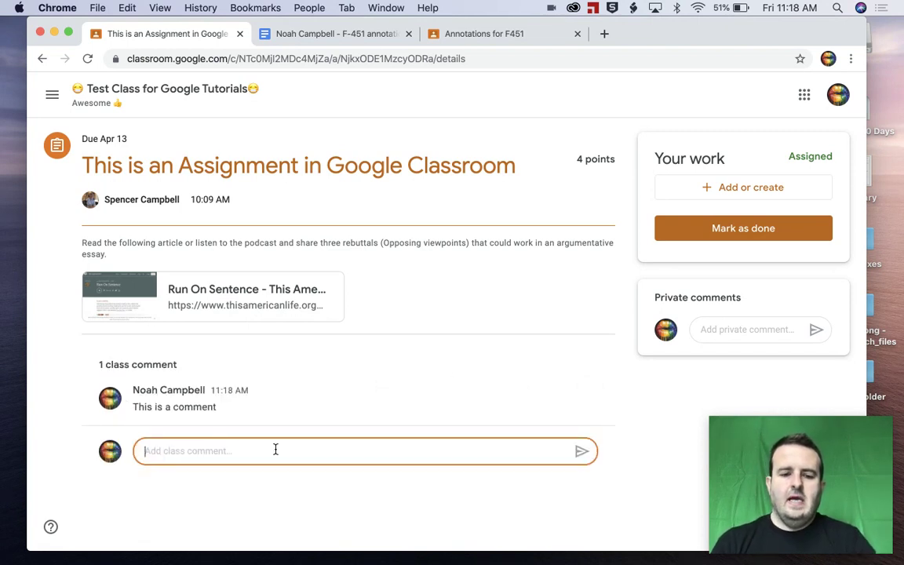
Start a second comment 'Add another one' and mark the assignment done without attached work.
{"action": "type", "text": "Add another o"}
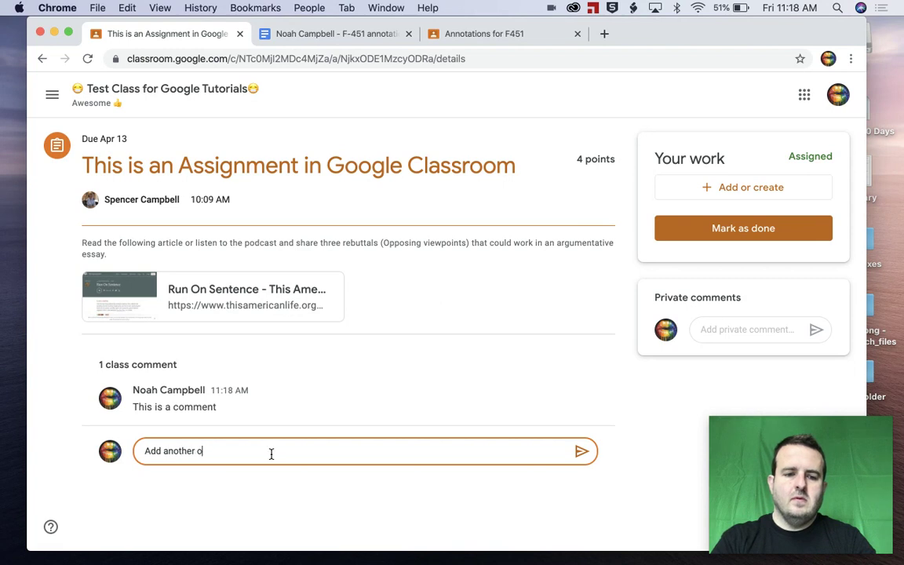
{"action": "type", "text": "ne"}
{"action": "key", "text": "Return"}
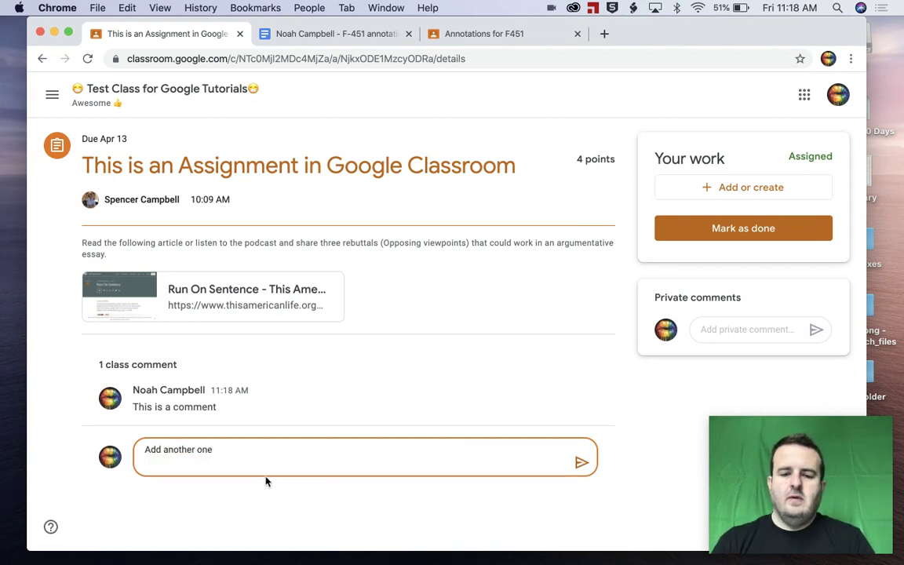
{"action": "key", "text": "BackSpace"}
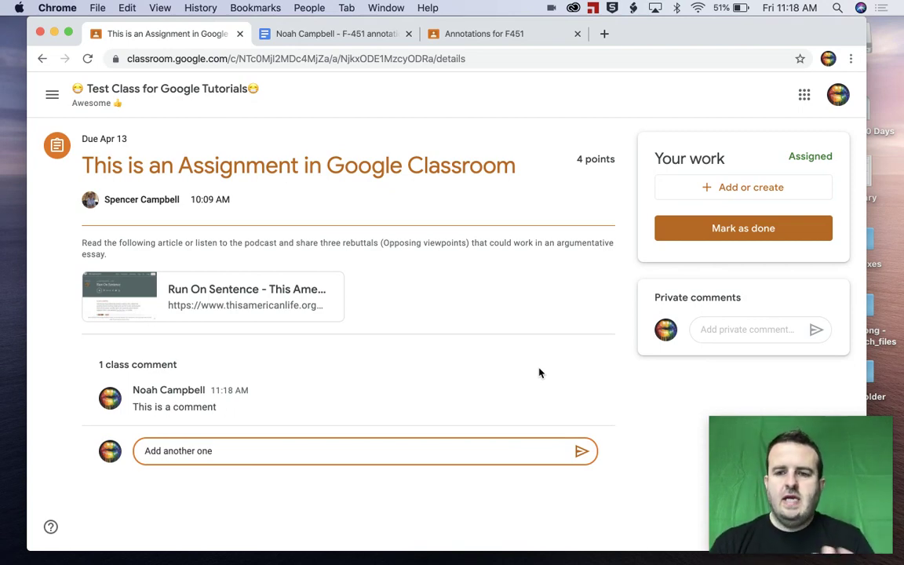
{"action": "left_click", "coordinate": [745, 229]}
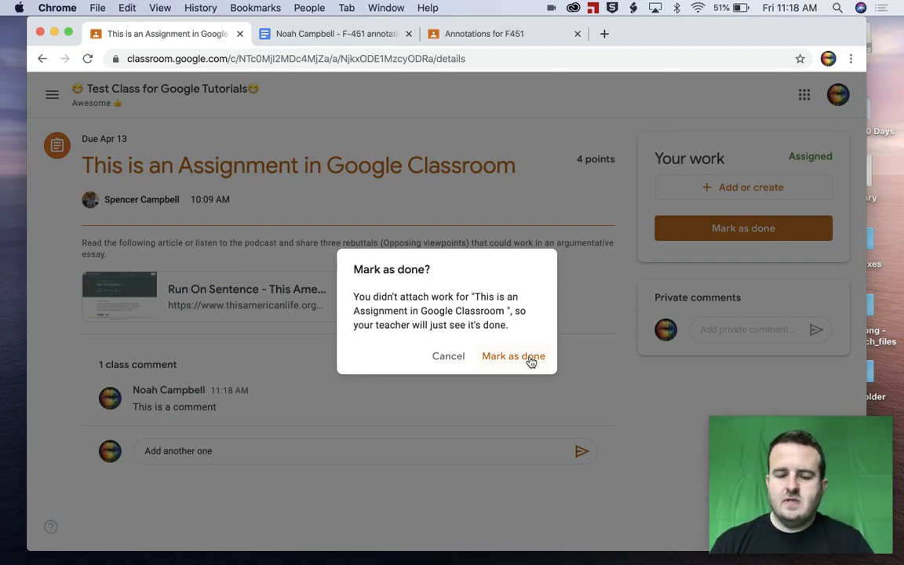
{"action": "left_click", "coordinate": [531, 357]}
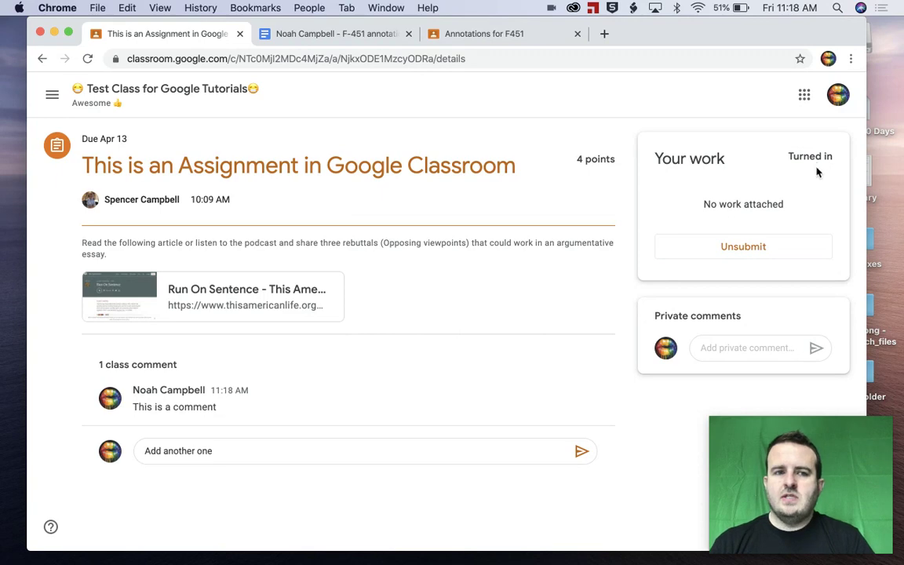
Discard the unsent comment and reopen the test class's View your work page showing both Turned in.
{"action": "left_click", "coordinate": [52, 95]}
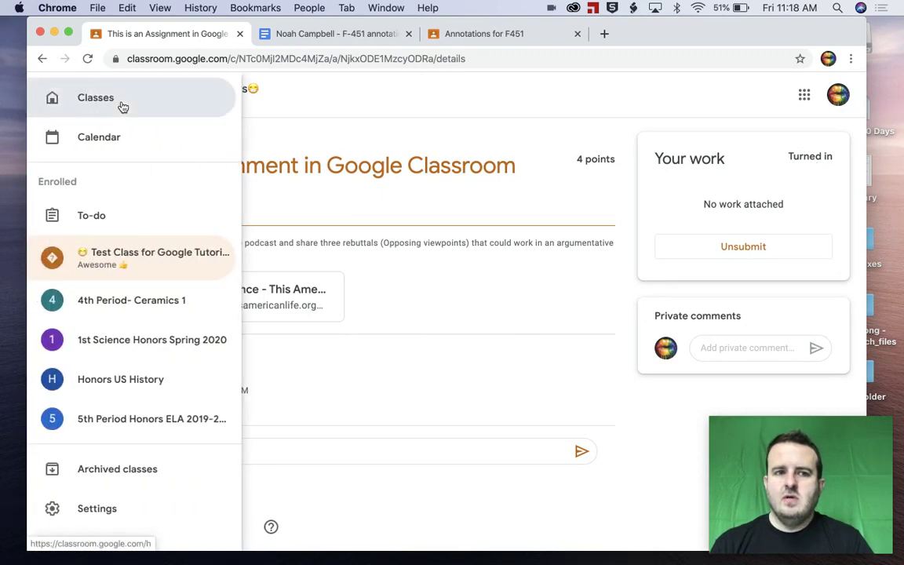
{"action": "left_click", "coordinate": [118, 101]}
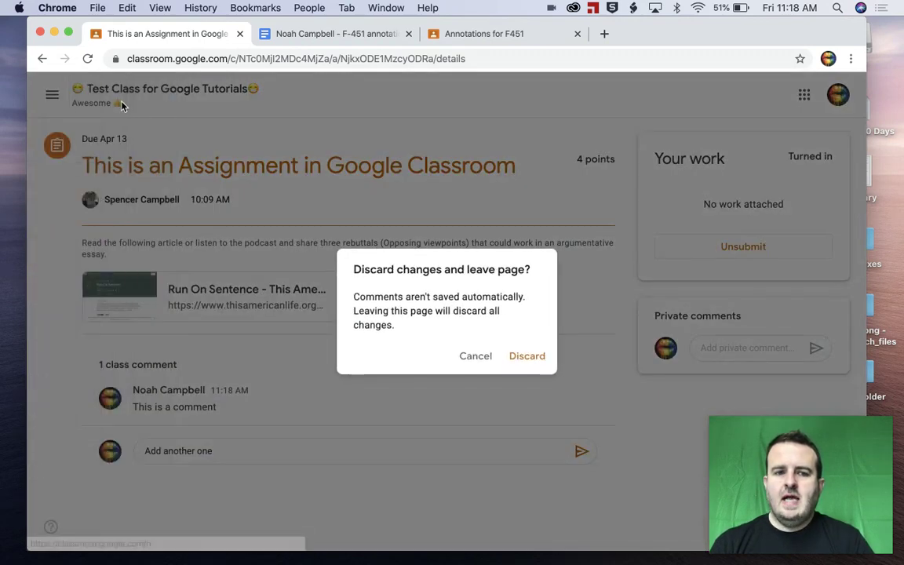
{"action": "left_click", "coordinate": [527, 357]}
{"action": "left_click", "coordinate": [122, 166]}
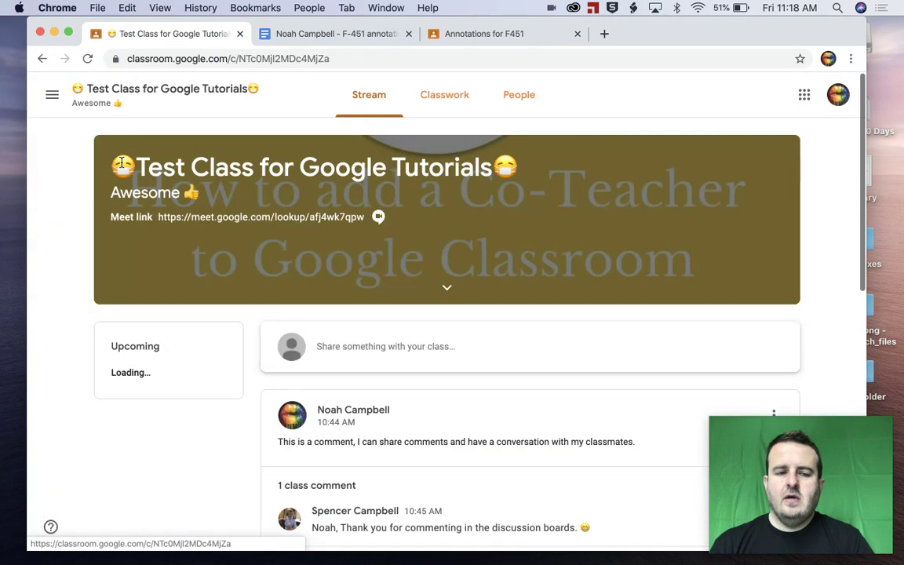
{"action": "left_click", "coordinate": [444, 102]}
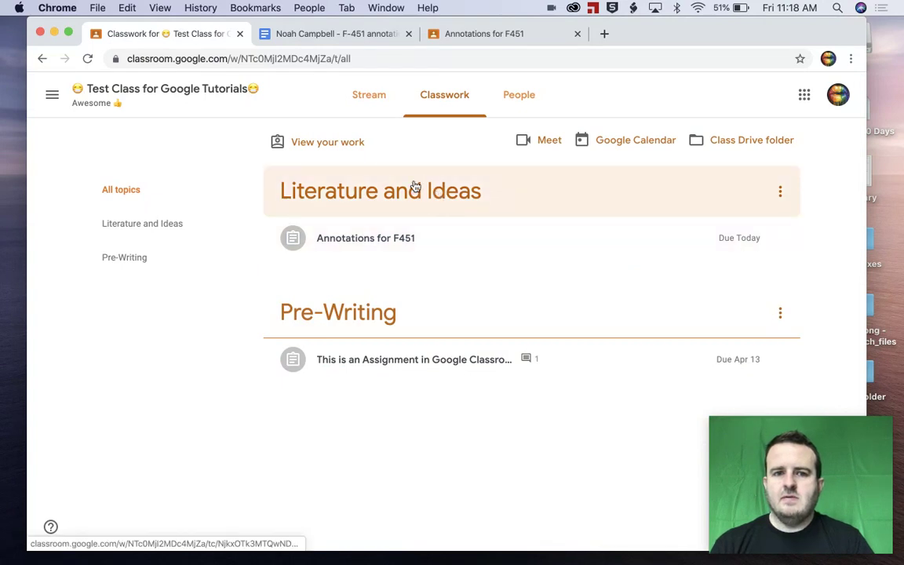
{"action": "left_click", "coordinate": [346, 145]}
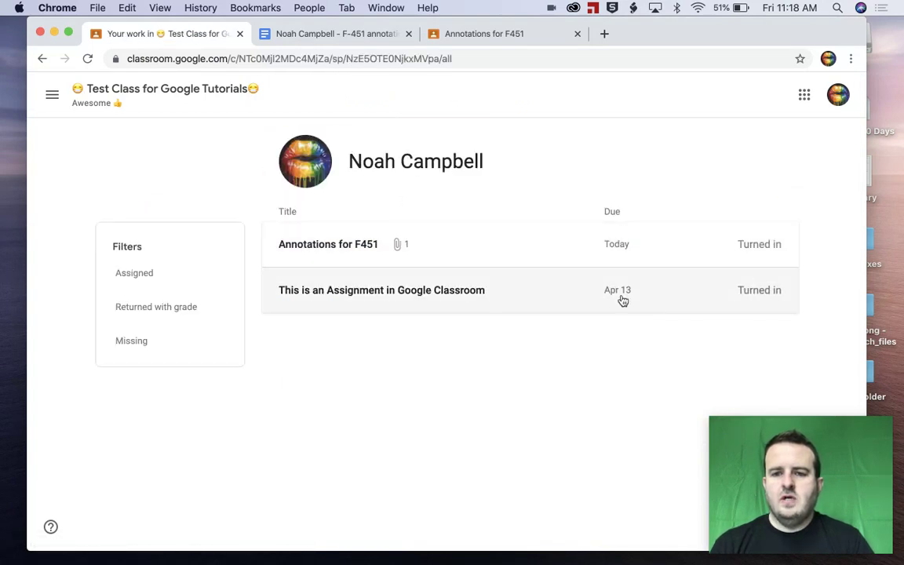